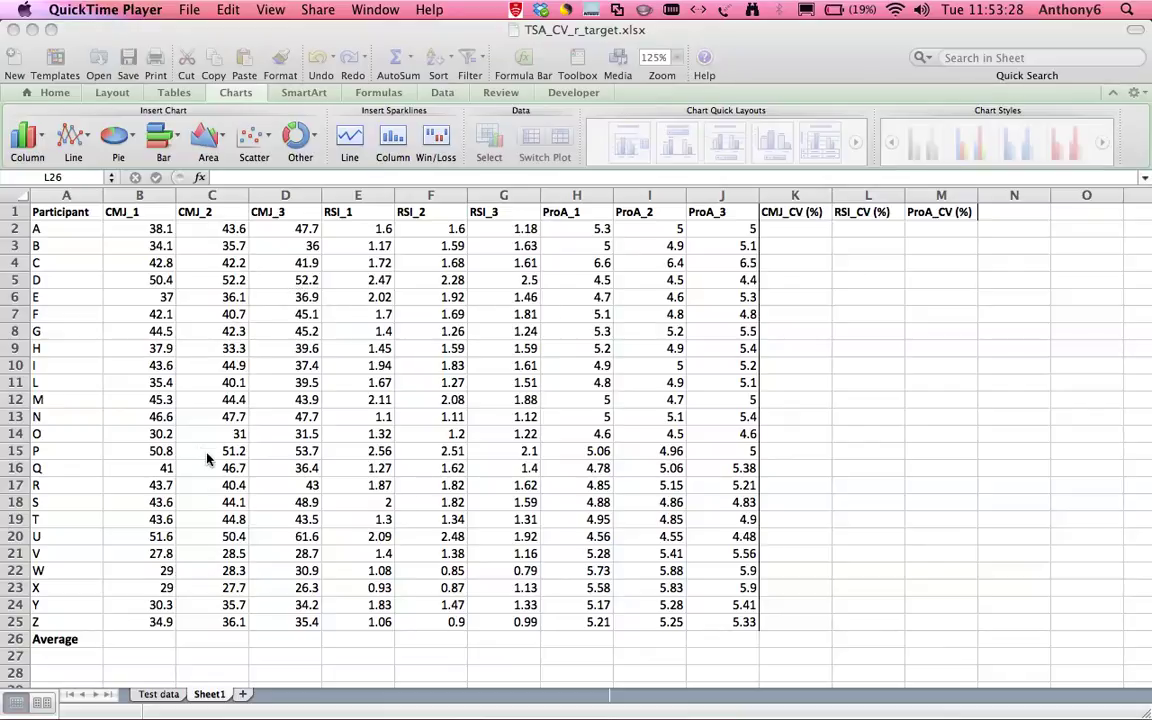
Step: Enter =AVERAGE(B2:B25) in cell B26 for the CMJ_1 average
left_click(148, 640)
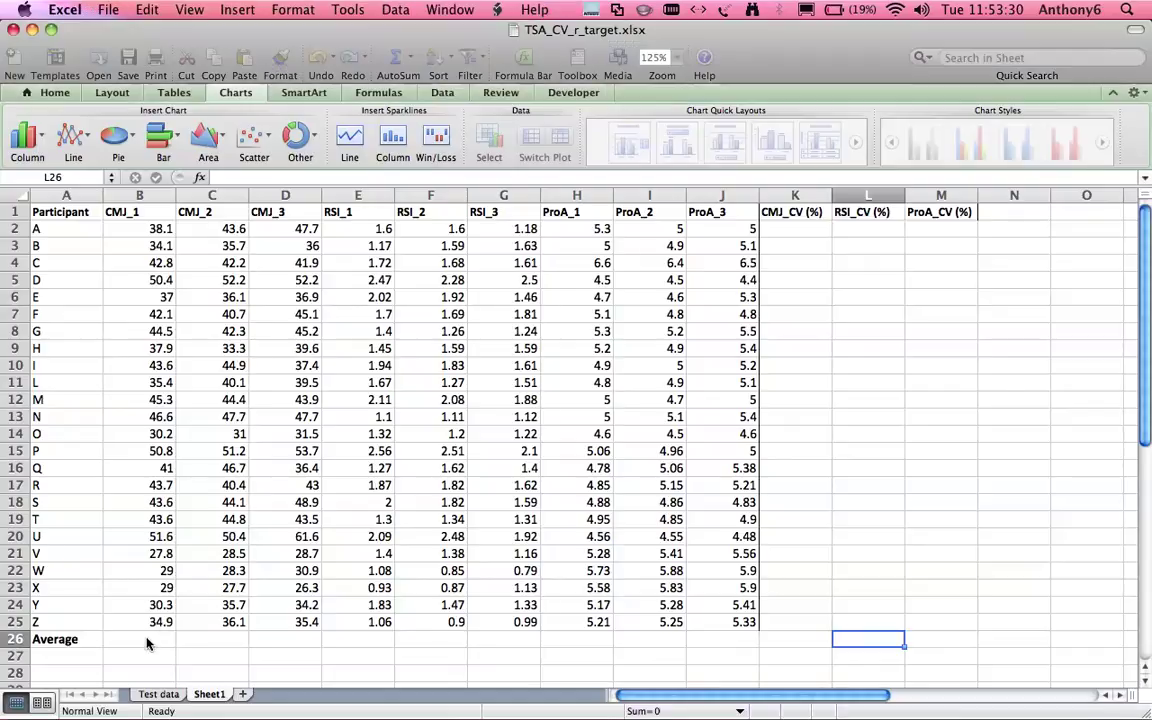
left_click(148, 640)
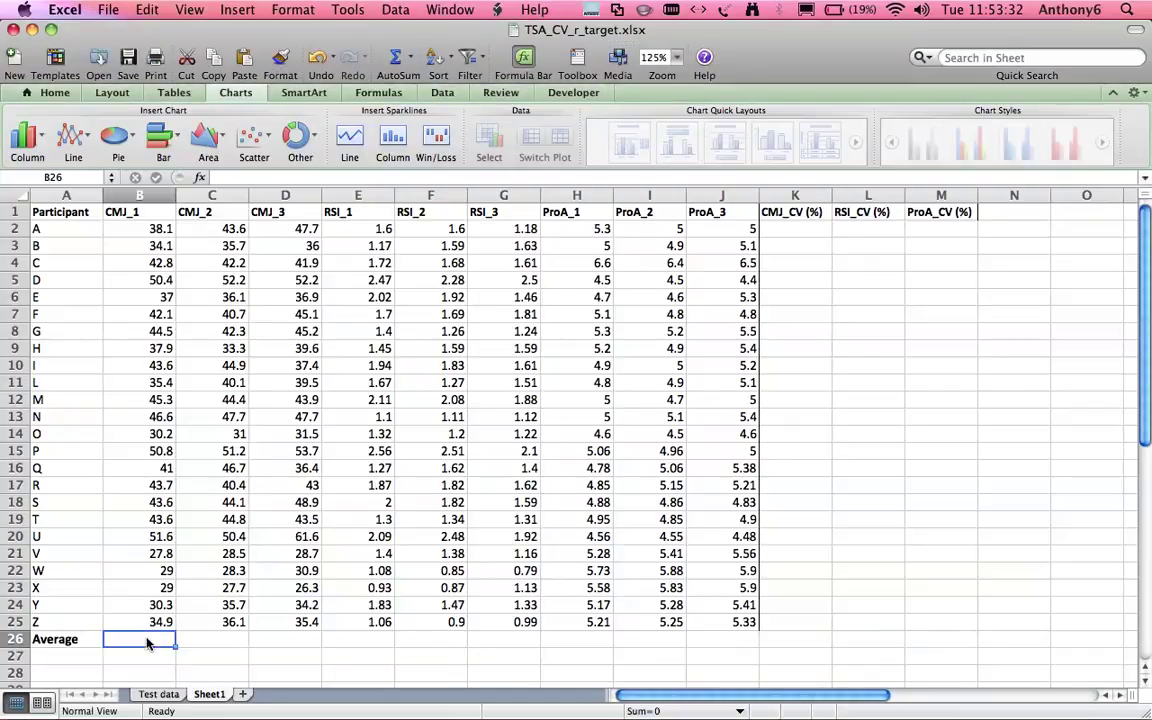
type("=")
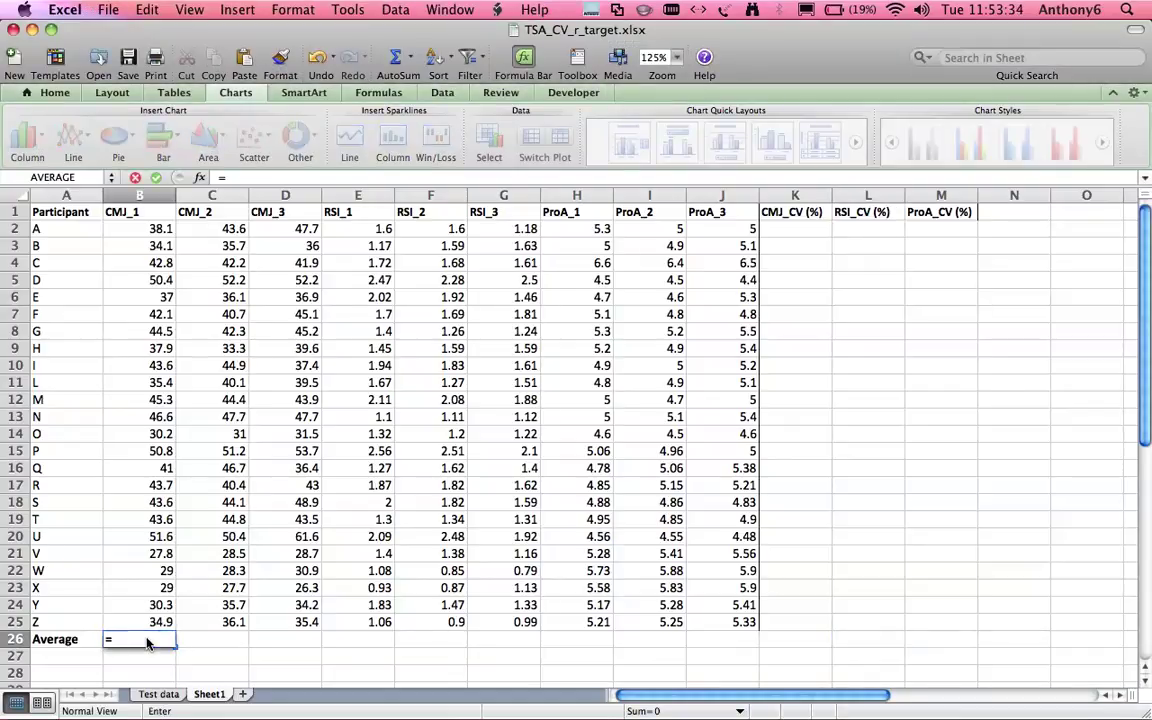
type("average(")
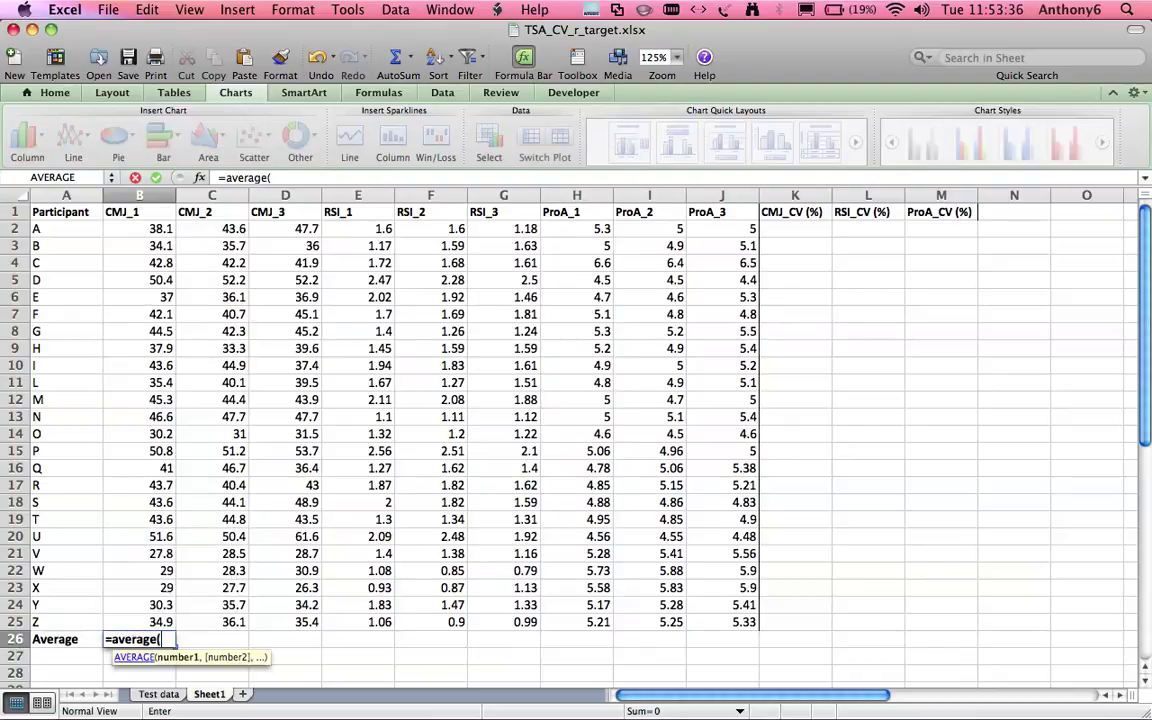
left_click_drag(118, 230, 152, 622)
type(")")
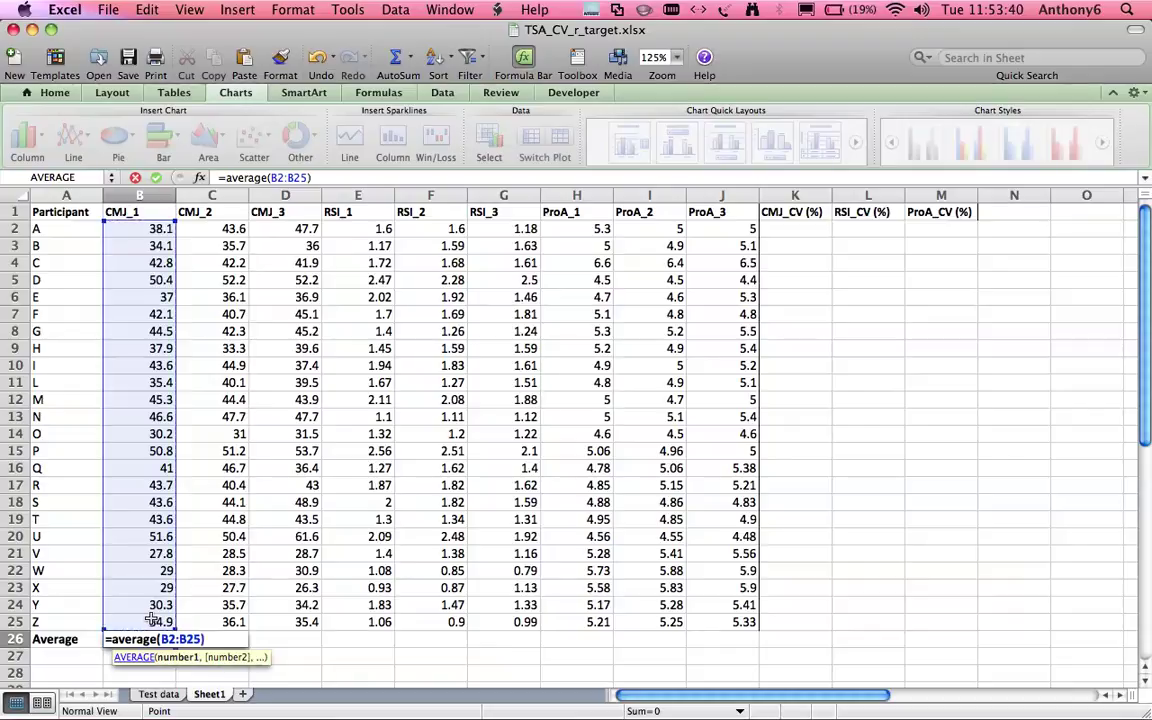
key("Return")
Step: Copy the average across row 26 to J26, then select B1:D1 and B26:D26
left_click(150, 639)
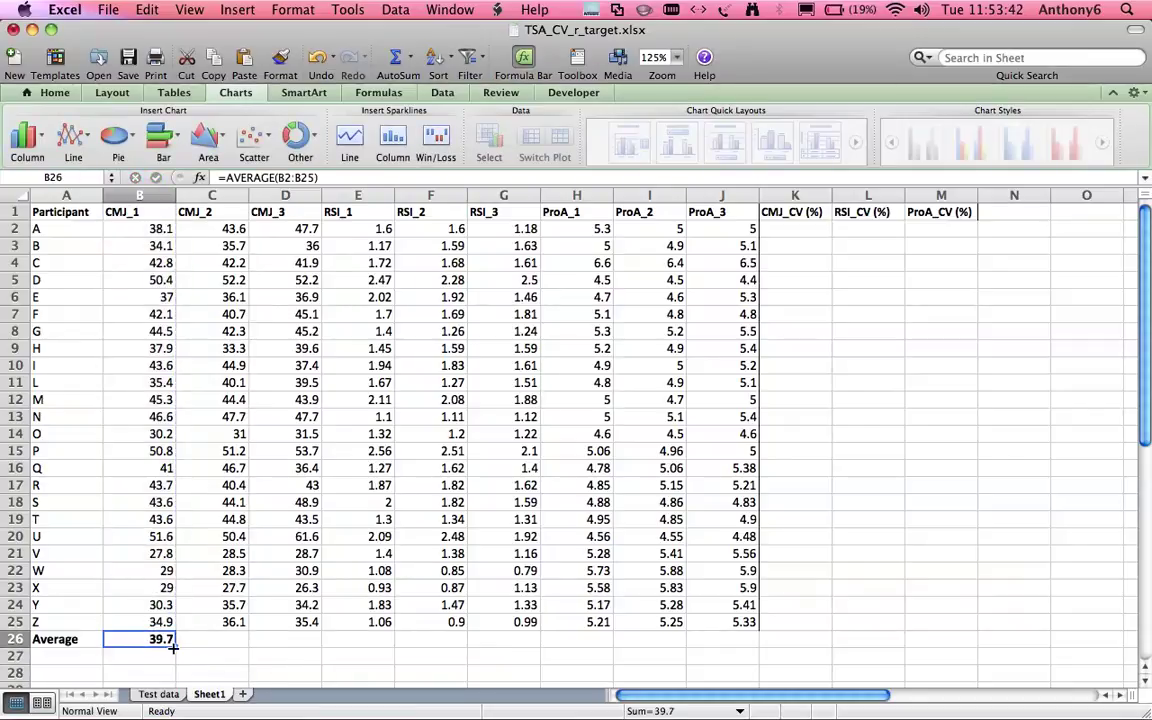
left_click_drag(175, 647, 730, 655)
left_click_drag(110, 203, 241, 203)
left_click_drag(140, 640, 298, 641)
Step: Insert a clustered column chart of the CMJ averages, place it over columns A–D, and delete its legend
left_click(27, 140)
left_click(85, 72)
left_click_drag(468, 327, 202, 278)
left_click(503, 402)
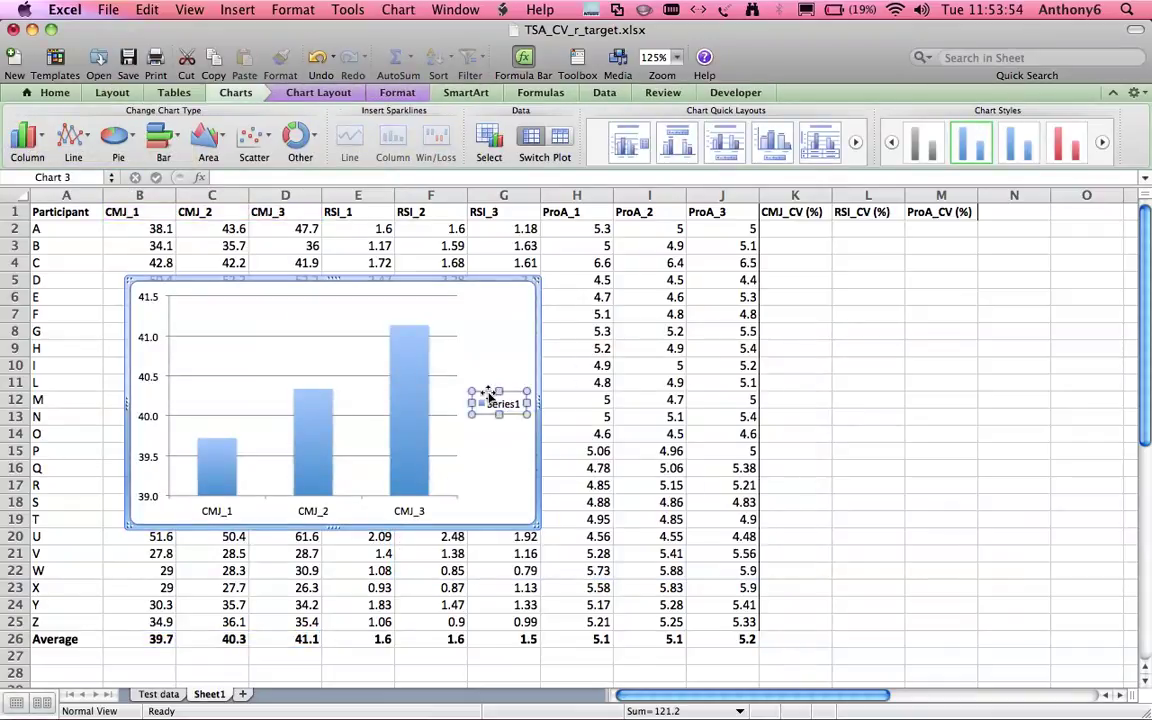
key("Delete")
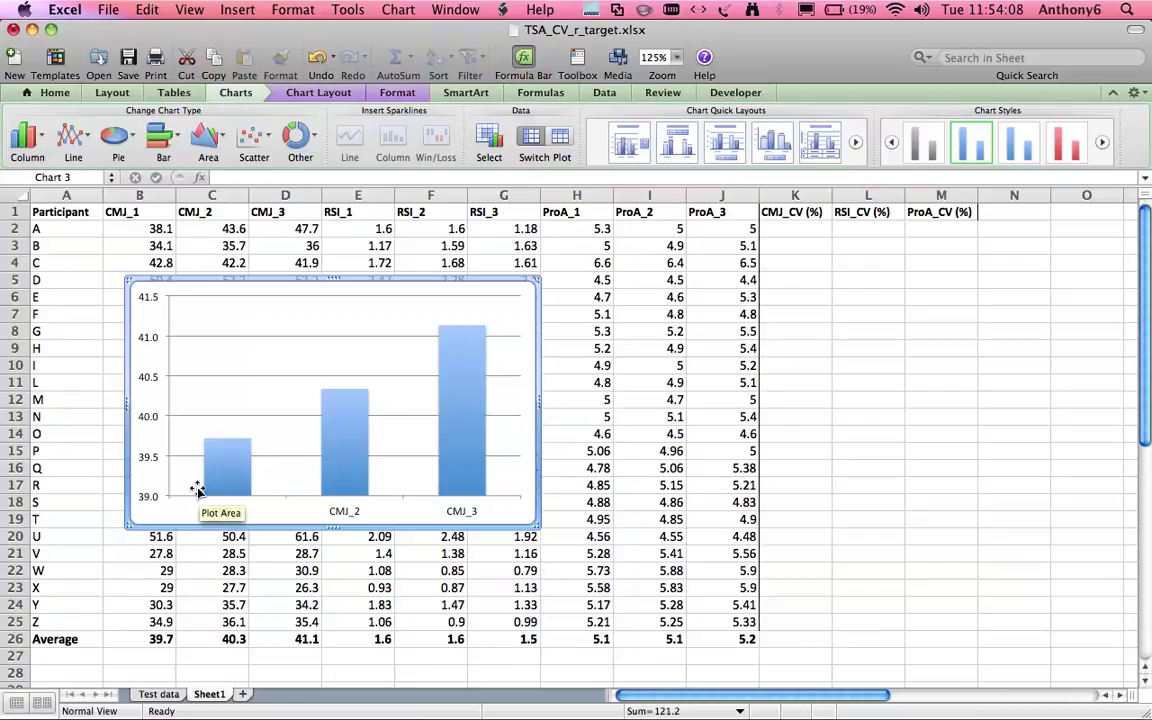
mouse_move(338, 455)
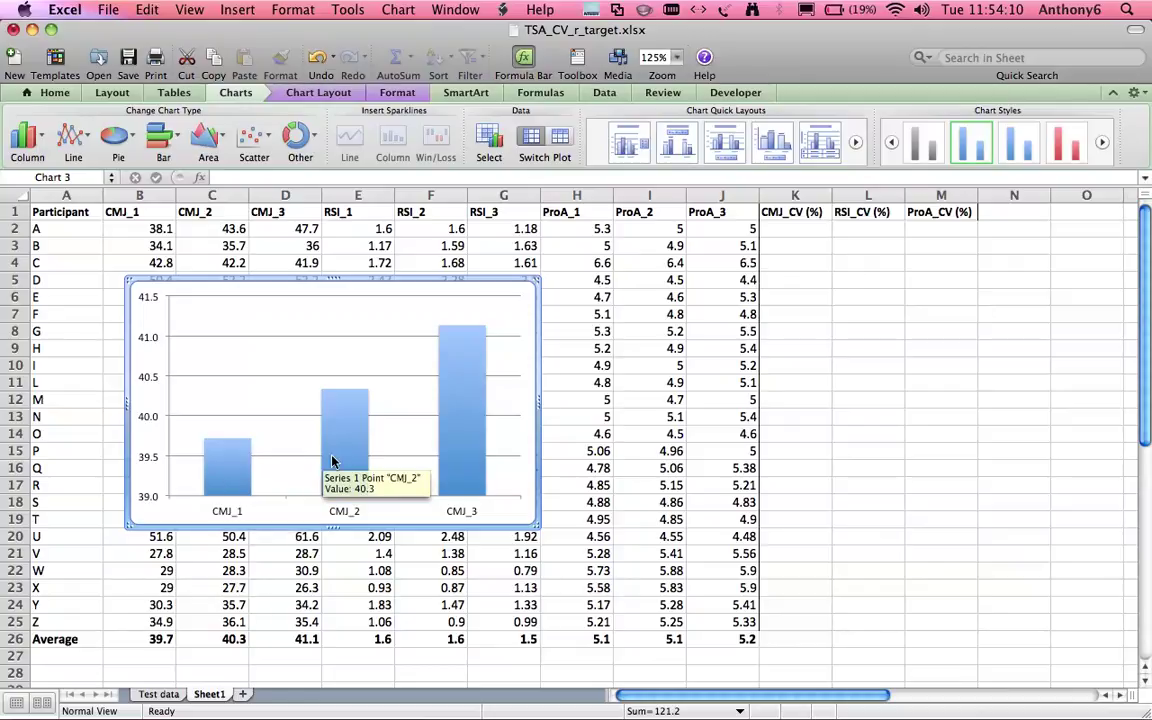
mouse_move(489, 380)
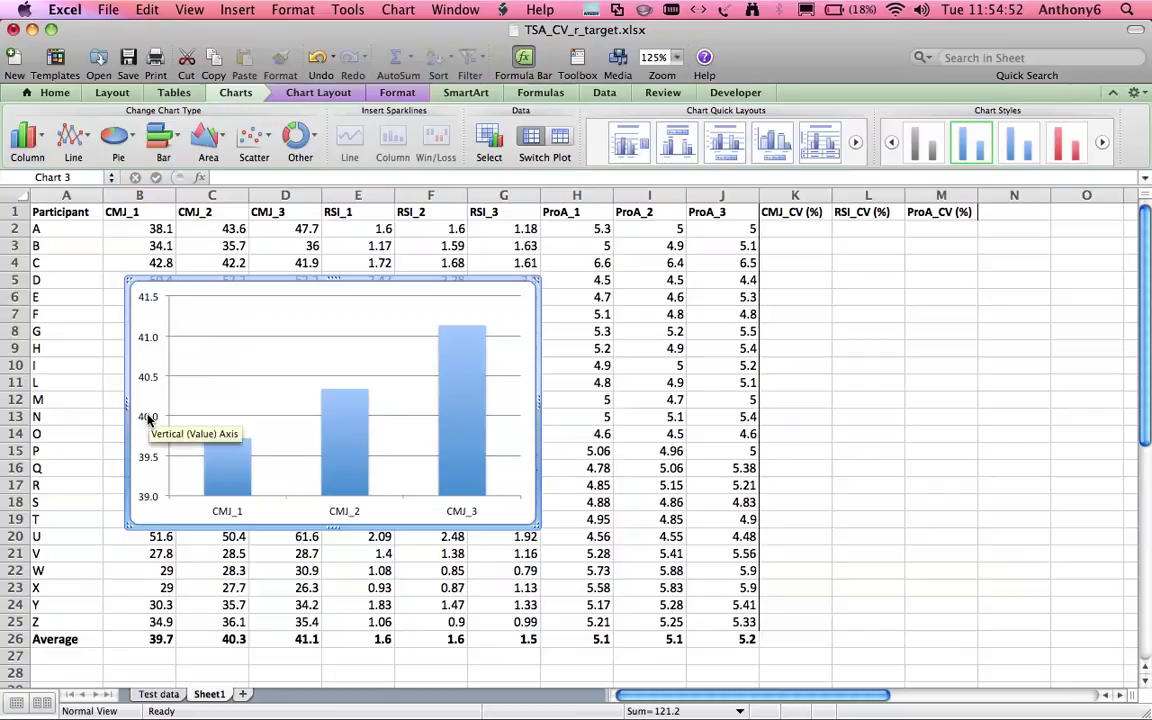
Step: Repoint the chart series to the RSI averages E26:G26 and headers E1:G1
left_click(343, 425)
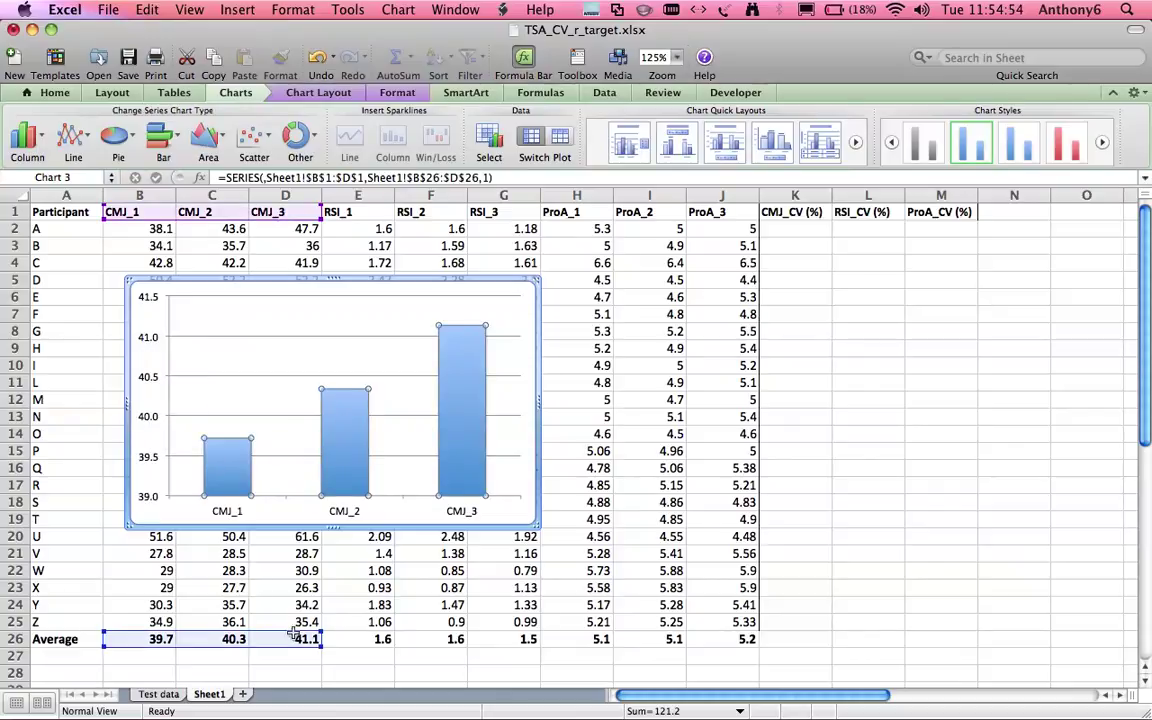
left_click_drag(289, 630, 503, 643)
left_click_drag(286, 221, 477, 230)
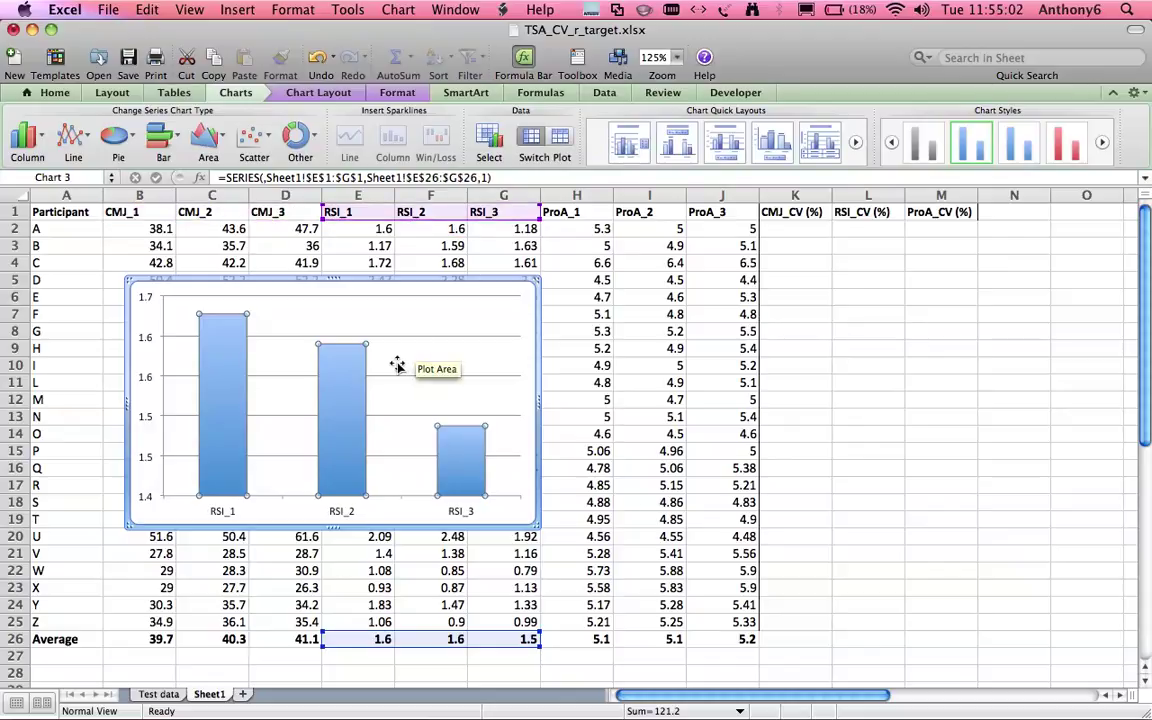
mouse_move(203, 399)
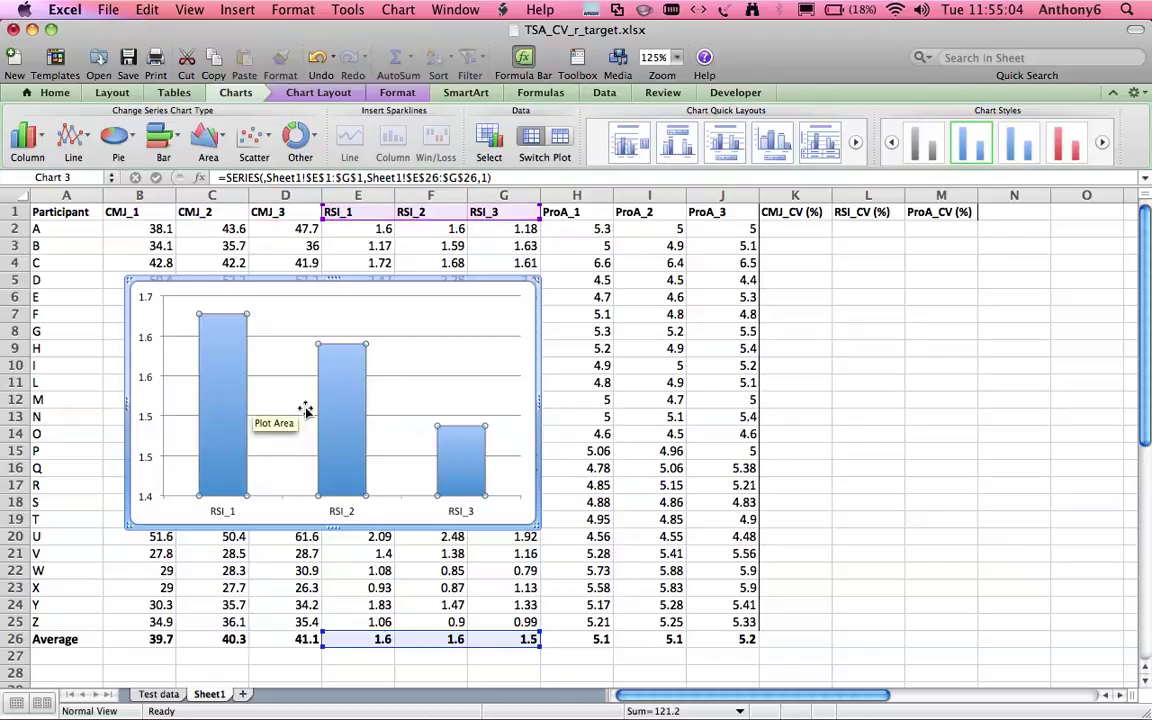
mouse_move(461, 487)
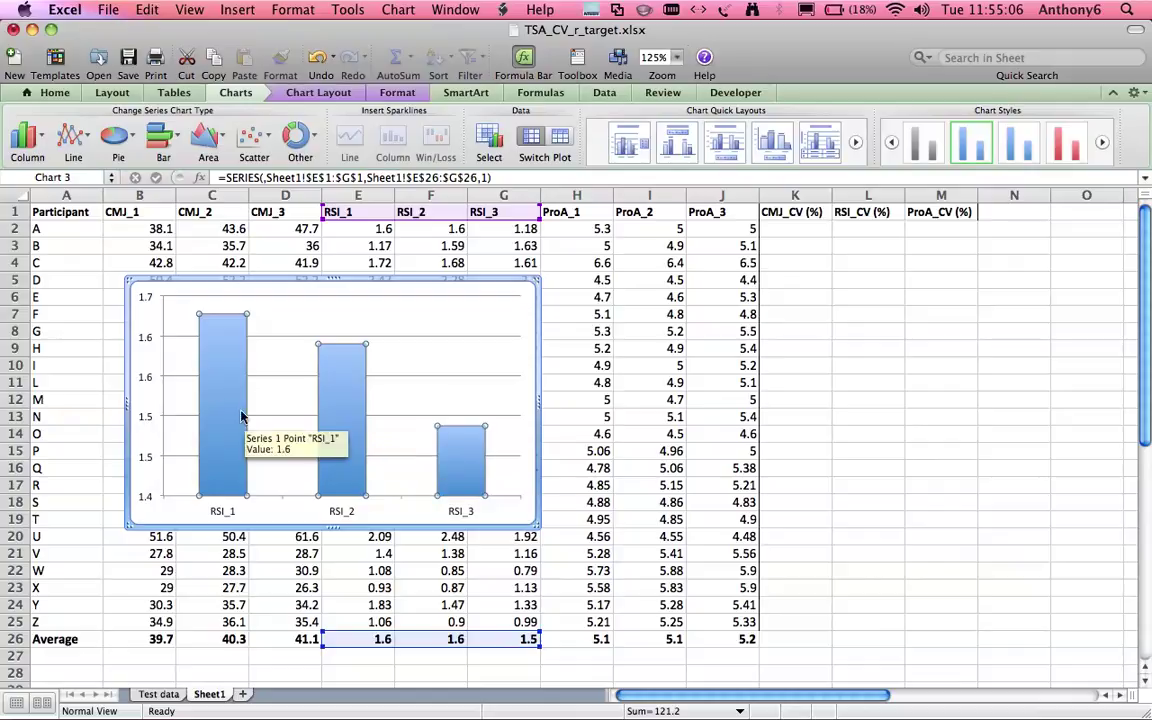
mouse_move(205, 340)
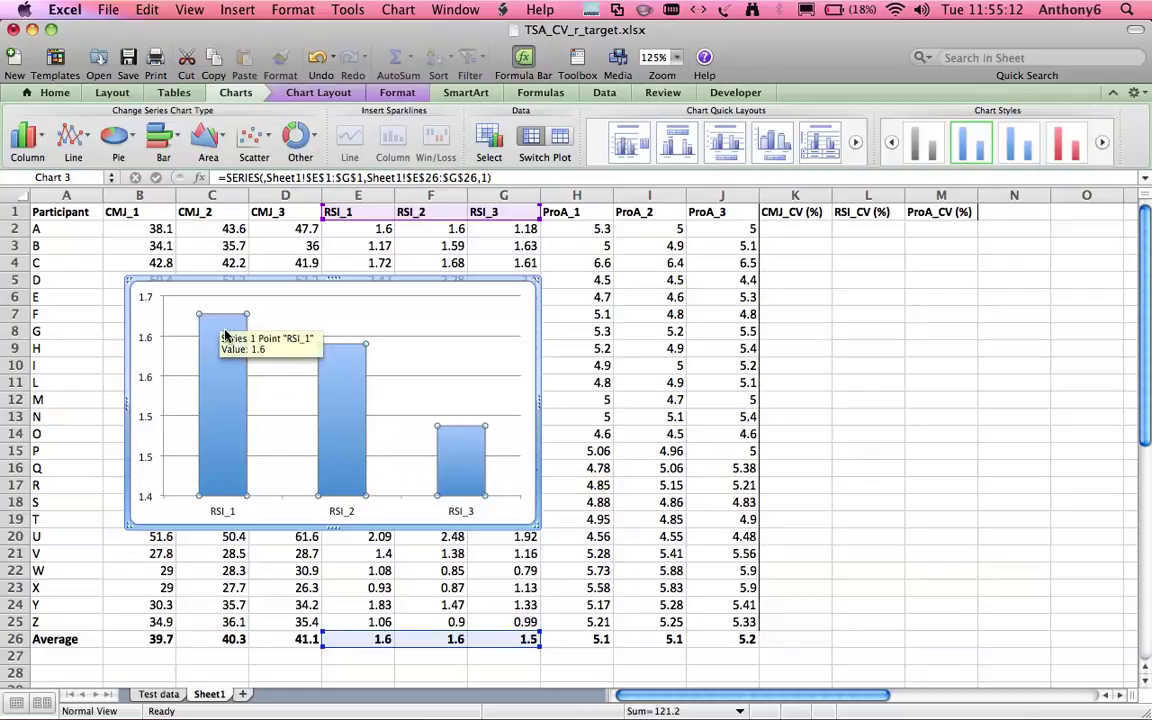
mouse_move(505, 485)
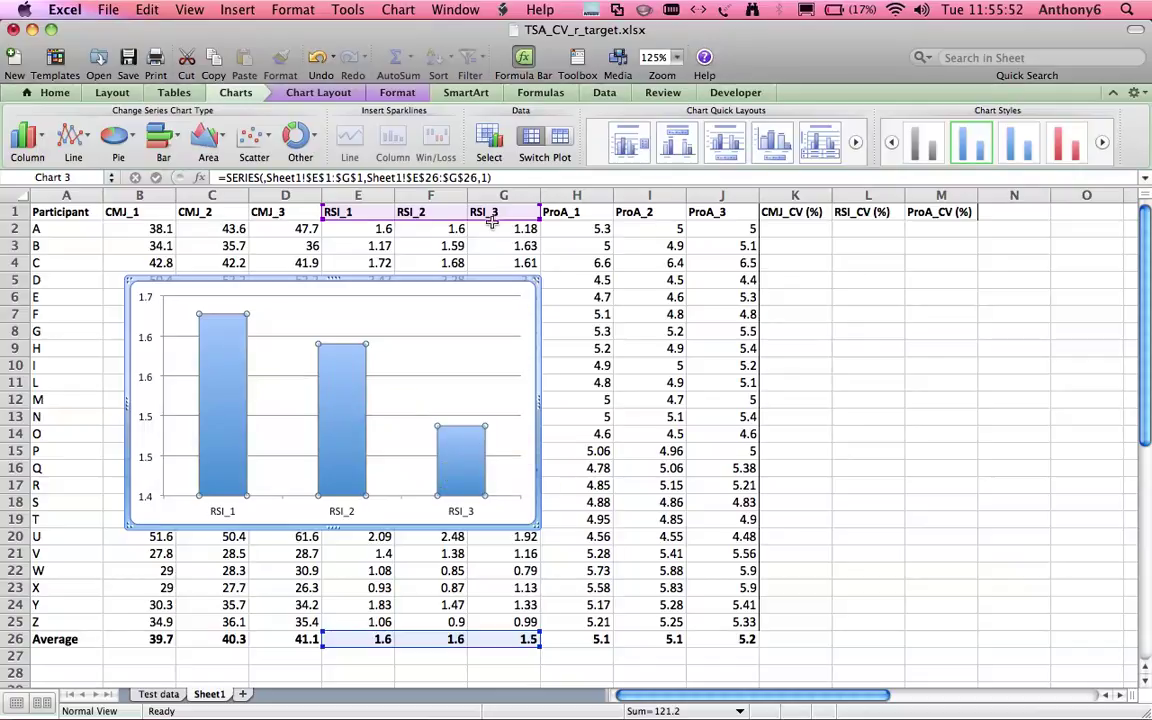
Step: Repoint the chart to the ProA headers H1:J1 and averages H26:J26, then select the chart
left_click_drag(496, 217, 715, 217)
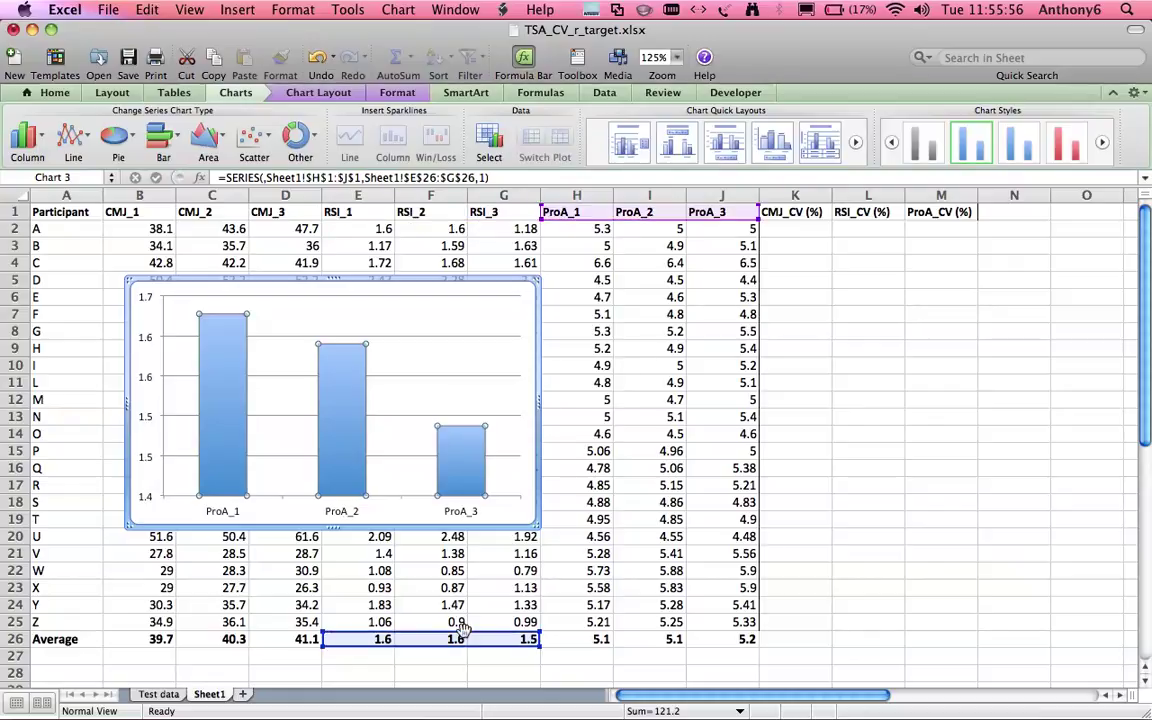
left_click_drag(456, 645, 636, 640)
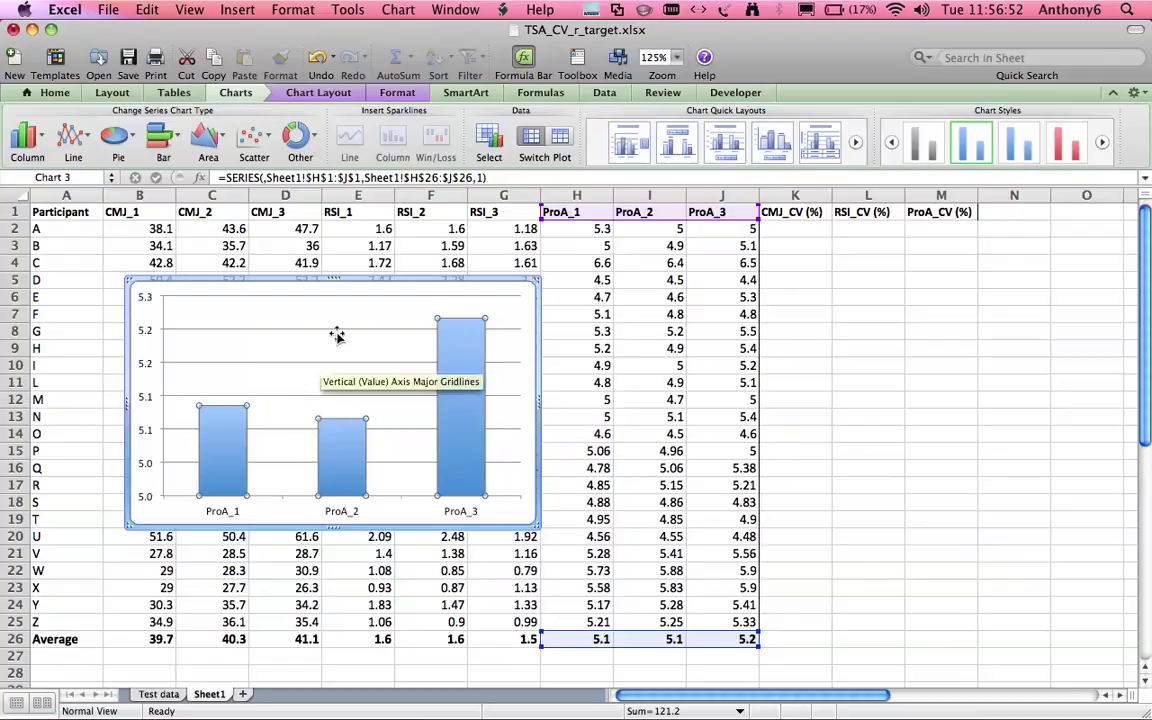
left_click(357, 281)
Step: Delete the chart and enter =(STDEV(B2:D2)/AVERAGE(B2:D2))*100 in K2
key("Delete")
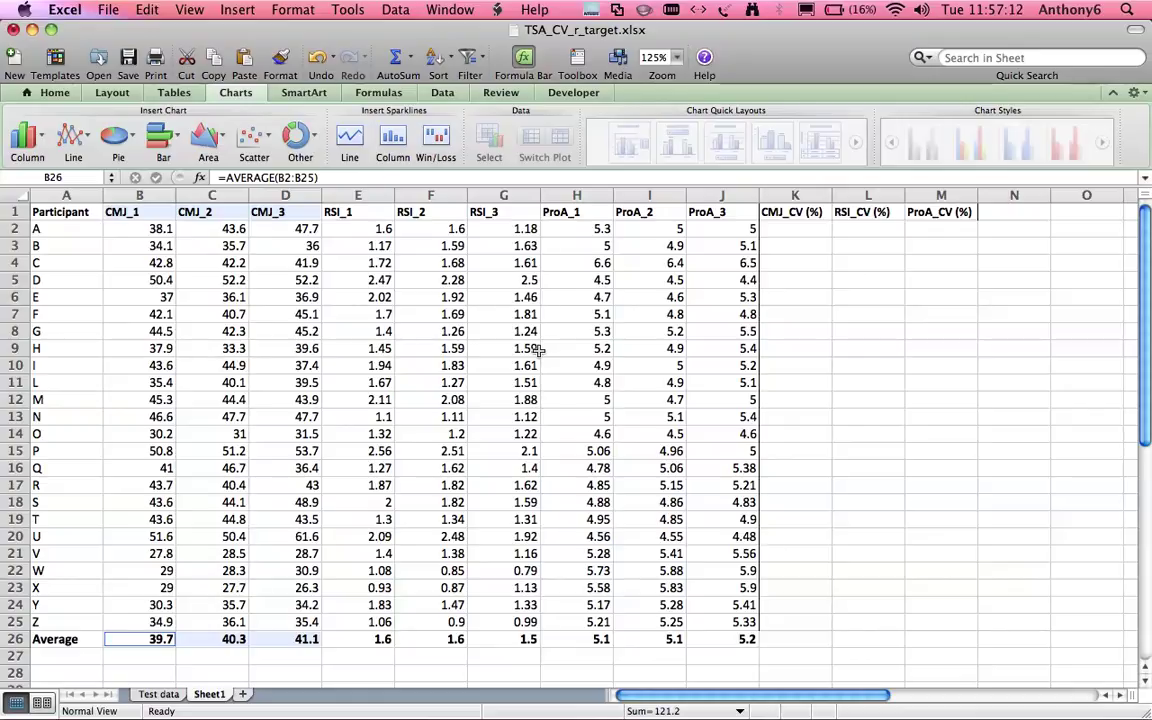
left_click(802, 231)
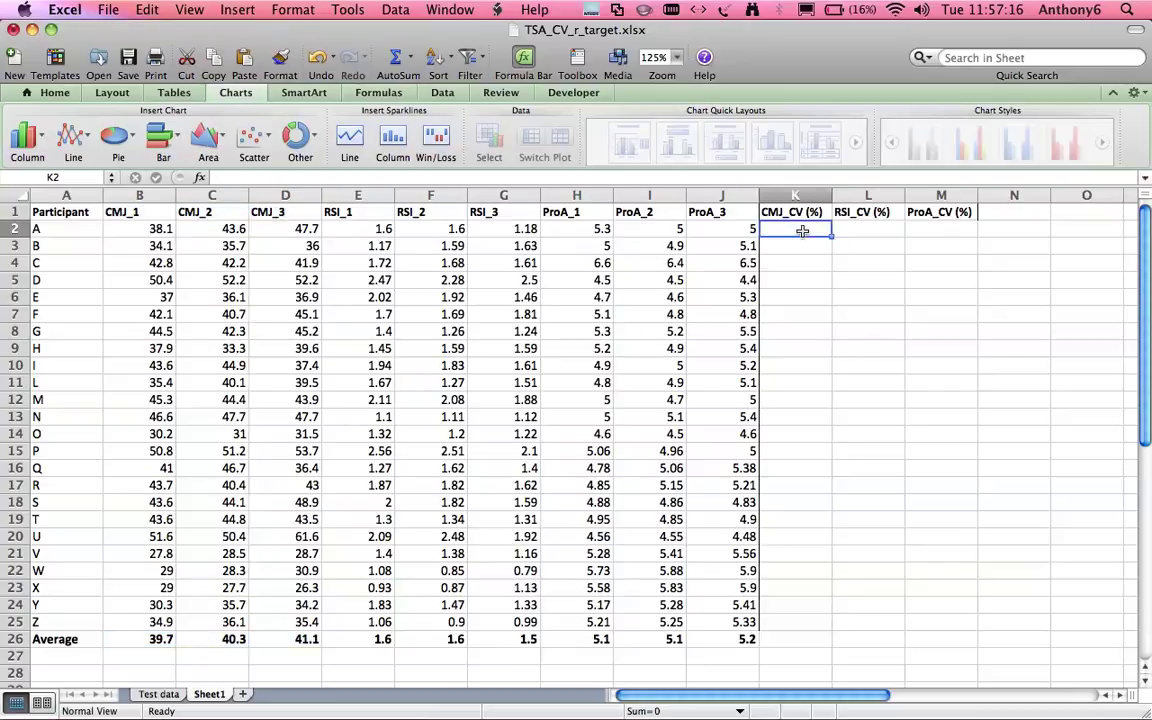
type("=")
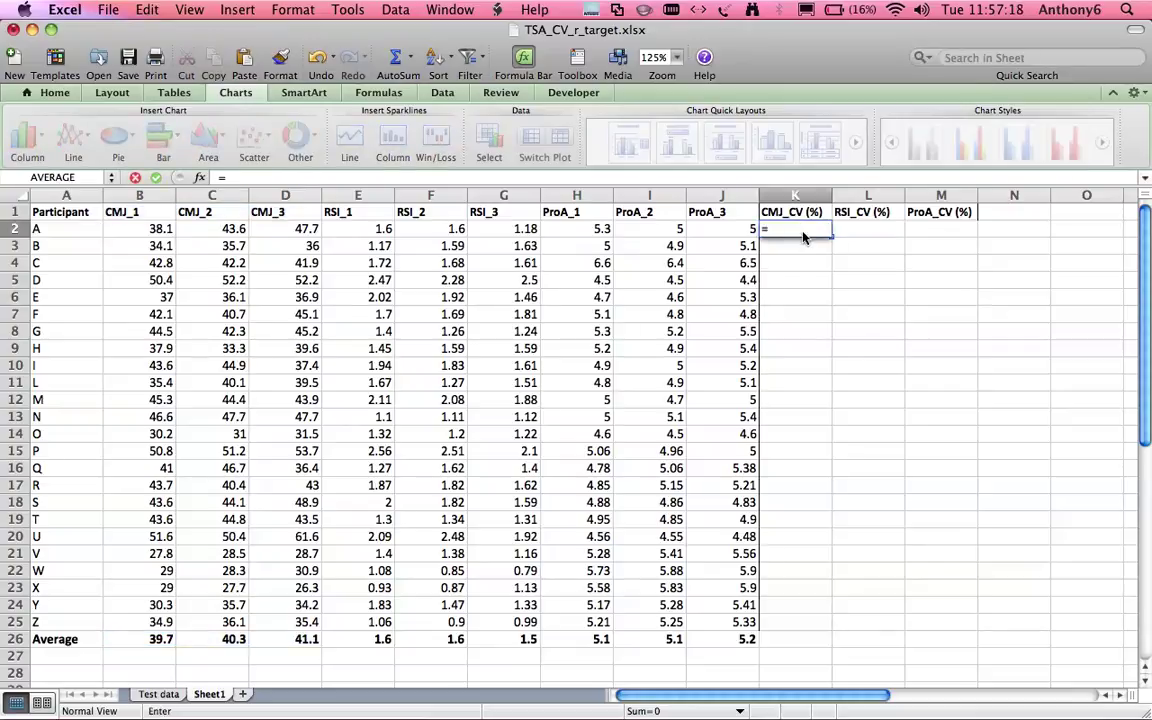
type("stde")
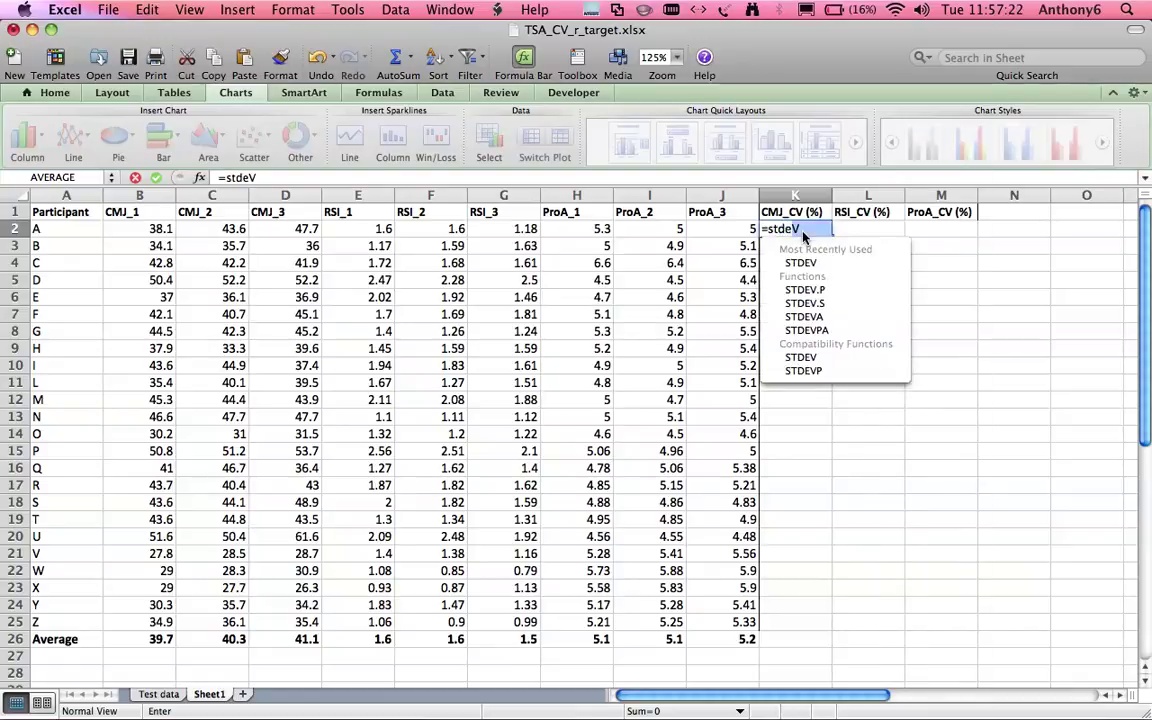
type("v(")
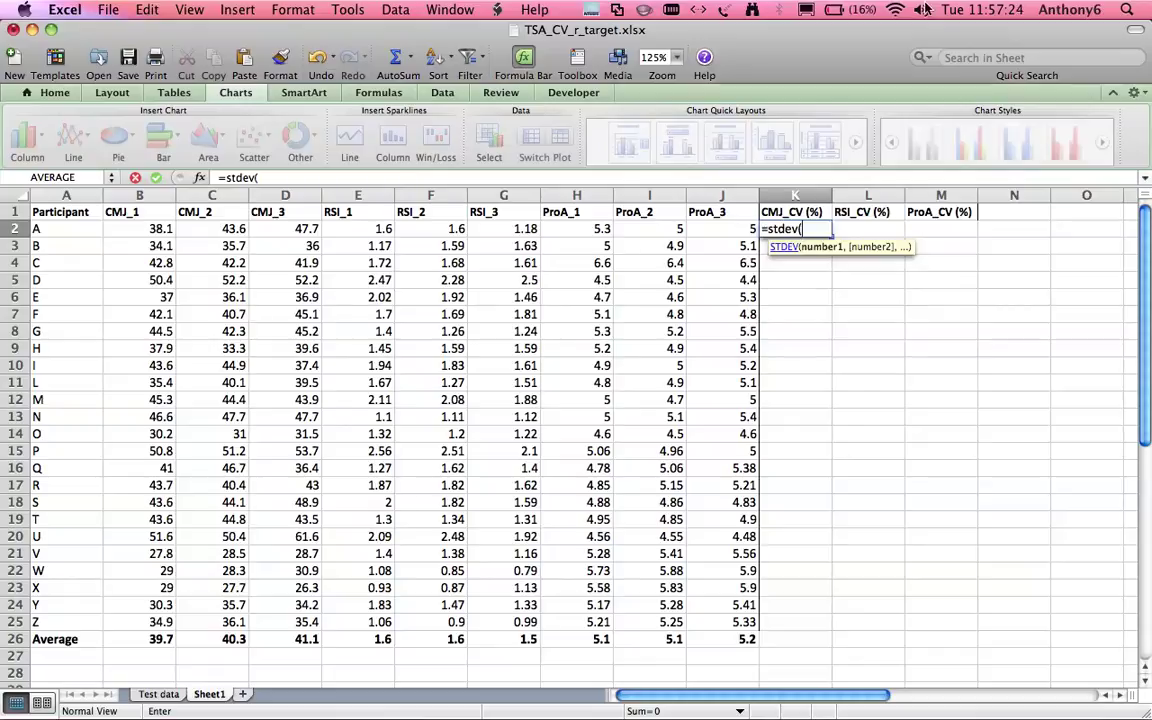
left_click(150, 228)
left_click_drag(150, 228, 284, 228)
type(")")
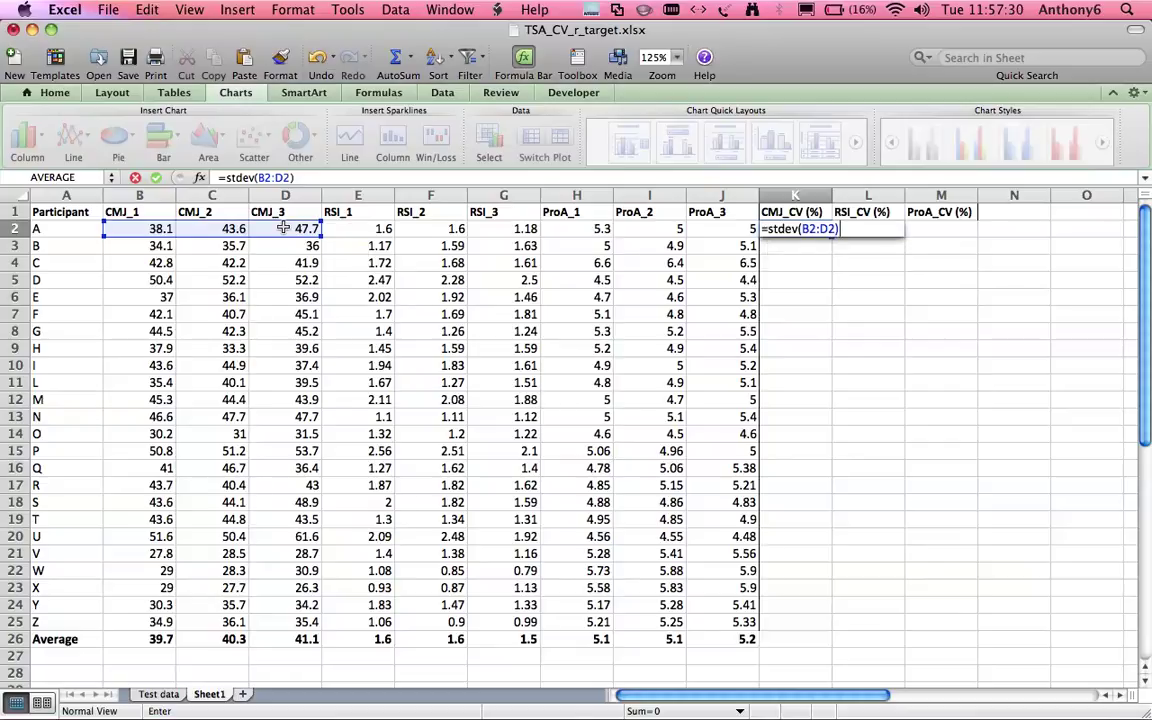
type("/average")
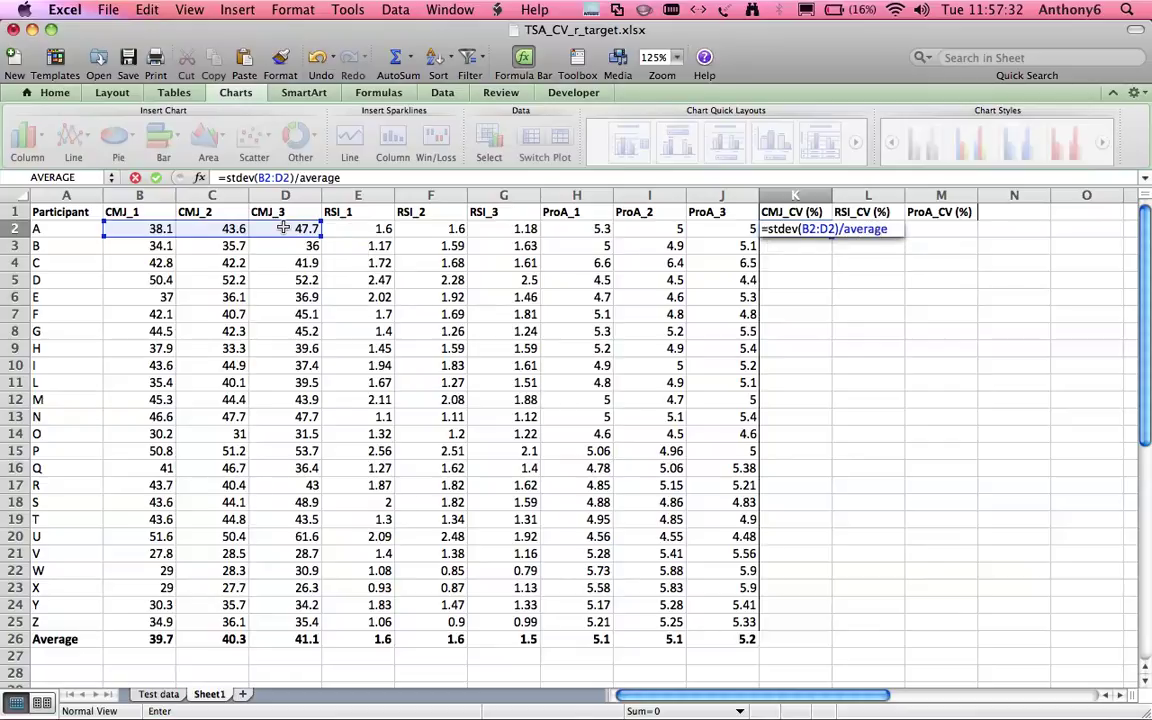
type("(")
left_click_drag(130, 228, 282, 234)
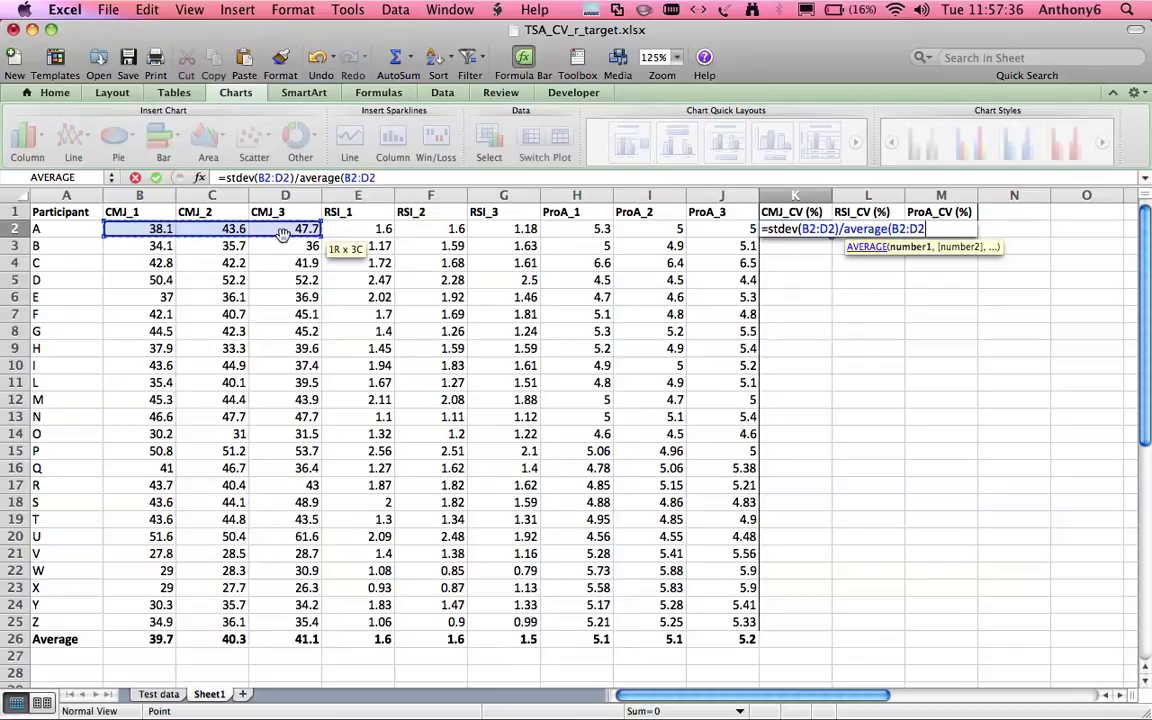
type(")")
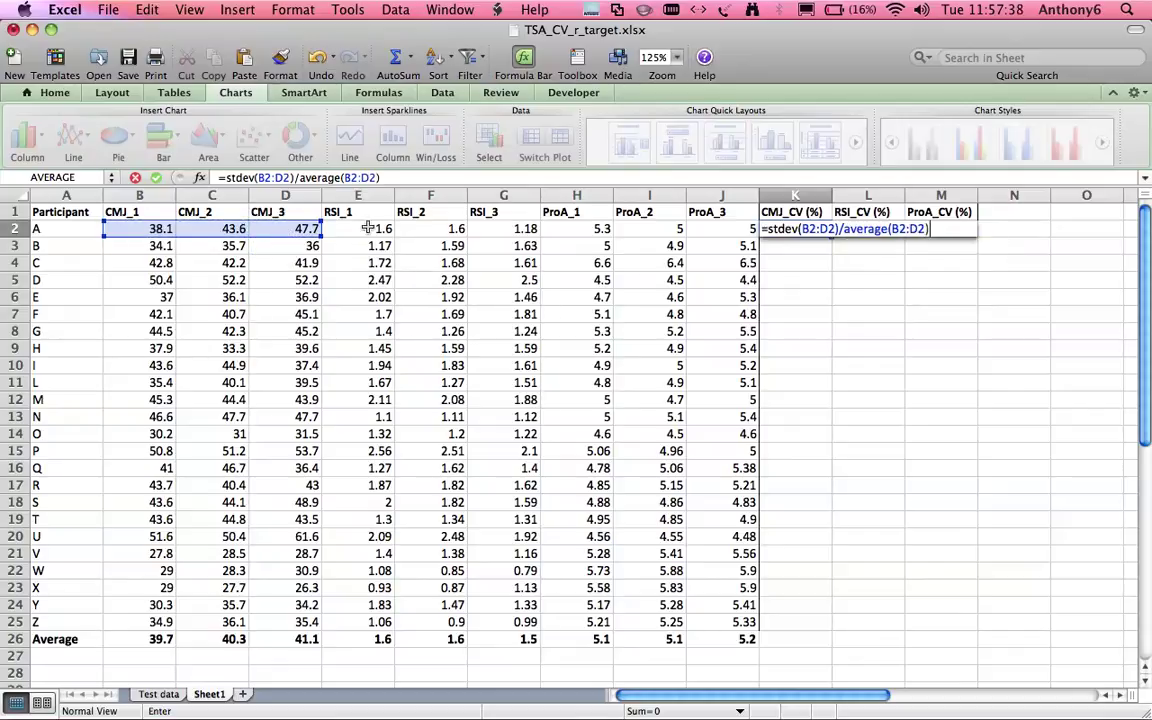
left_click(767, 229)
type("(B2:D2")
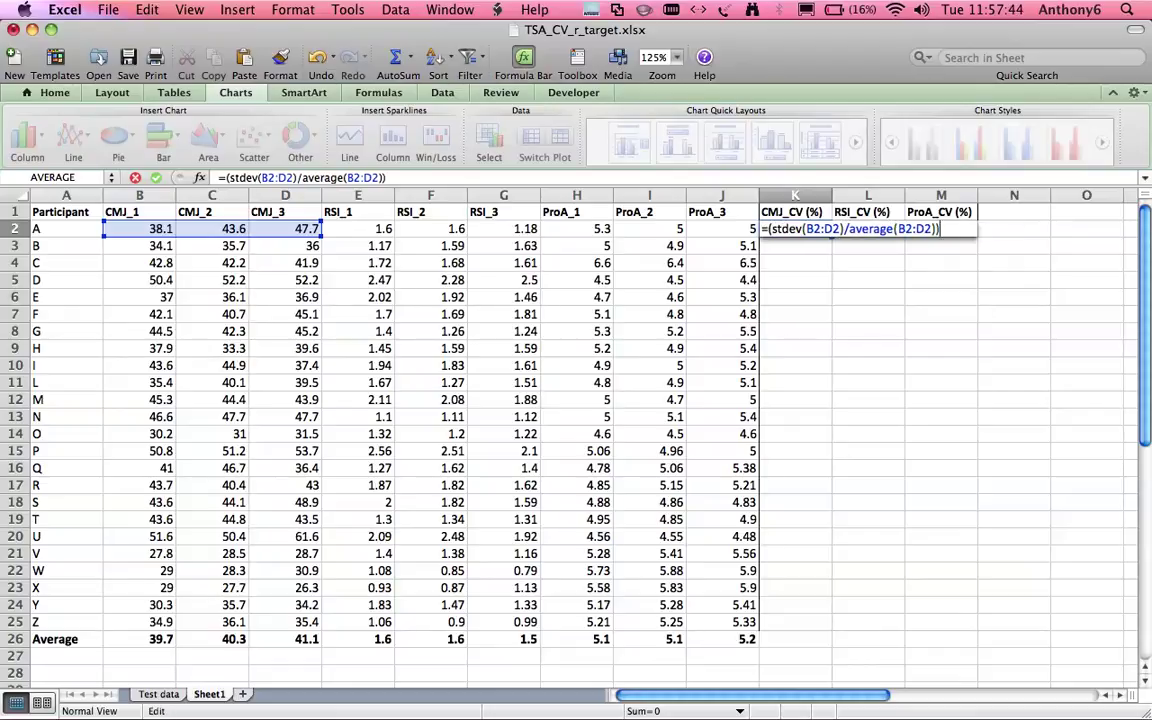
type("))*100")
key("Return")
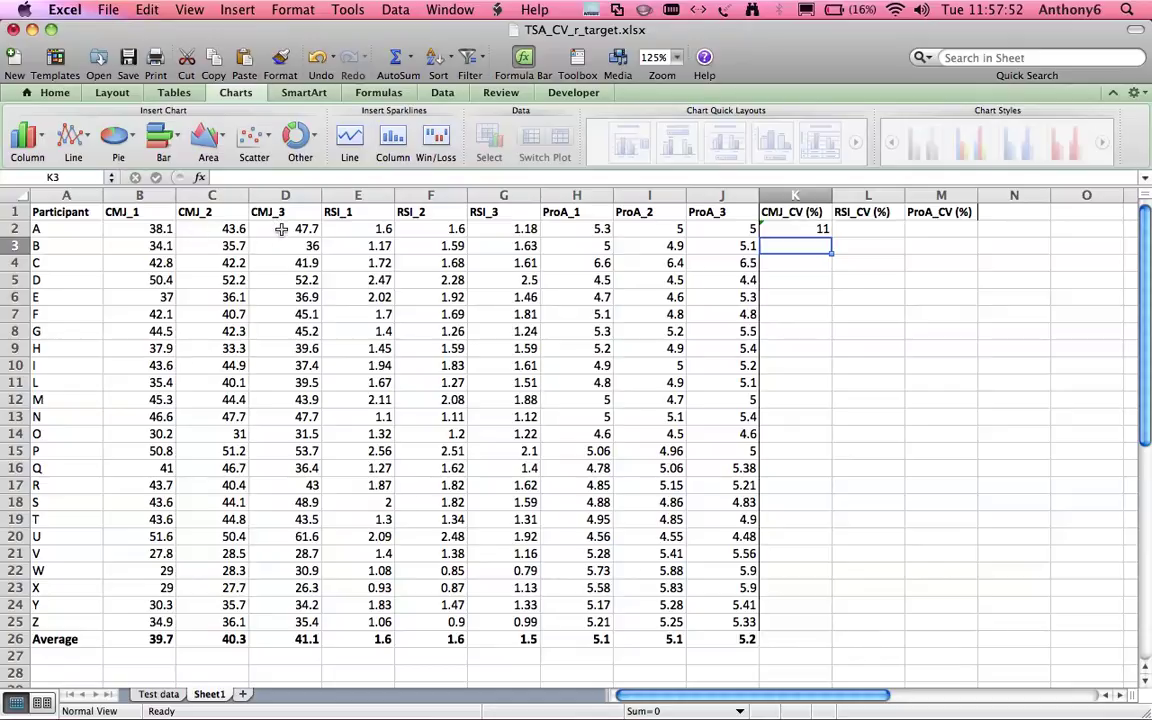
Step: Copy K2's CV formula to L2:M2 and retarget L2's ranges to the RSI trials E2:G2
left_click(802, 229)
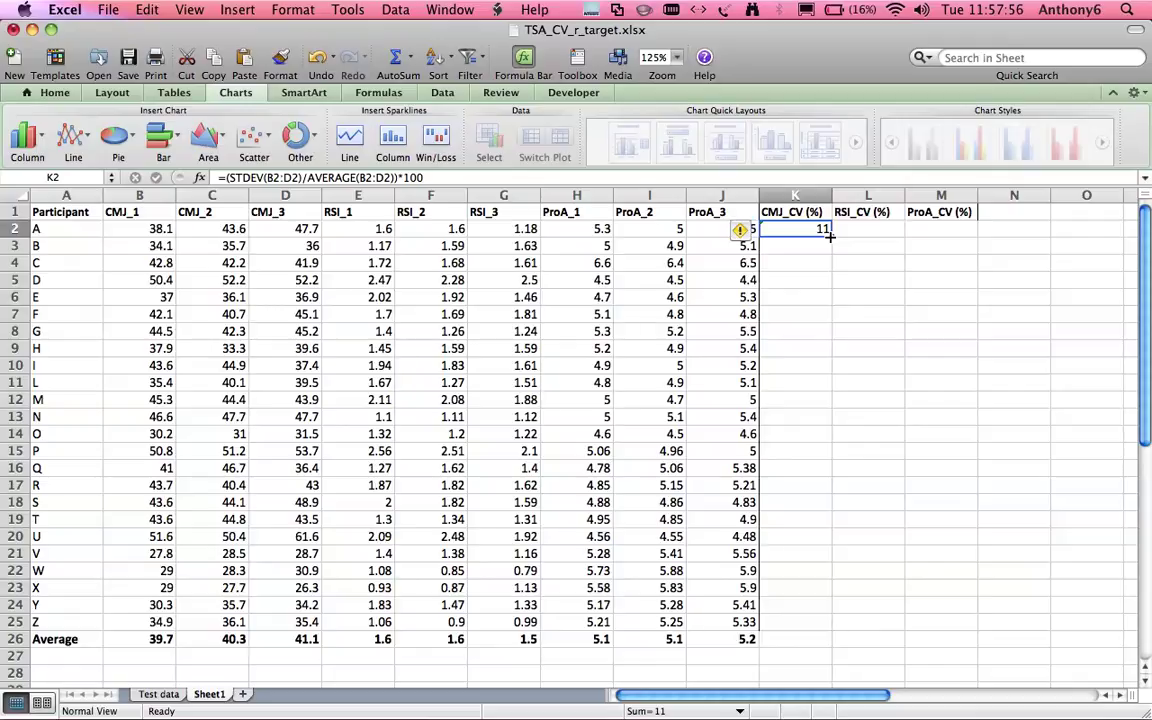
left_click_drag(829, 236, 955, 238)
left_click(870, 229)
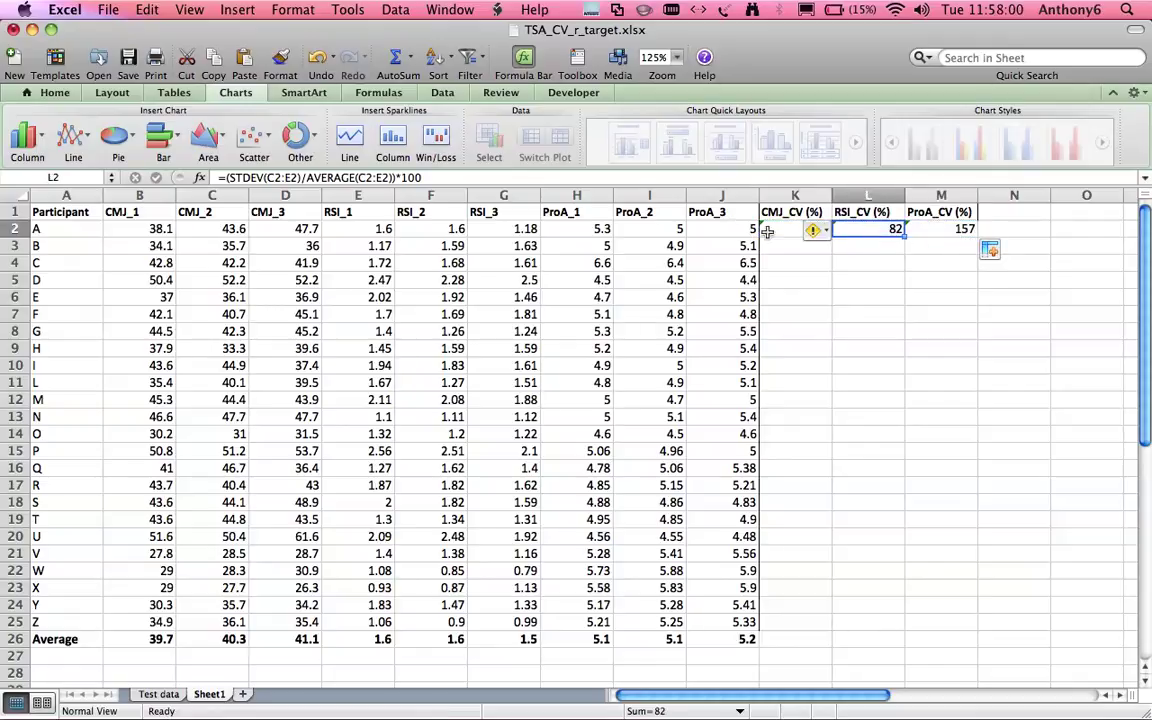
left_click(304, 177)
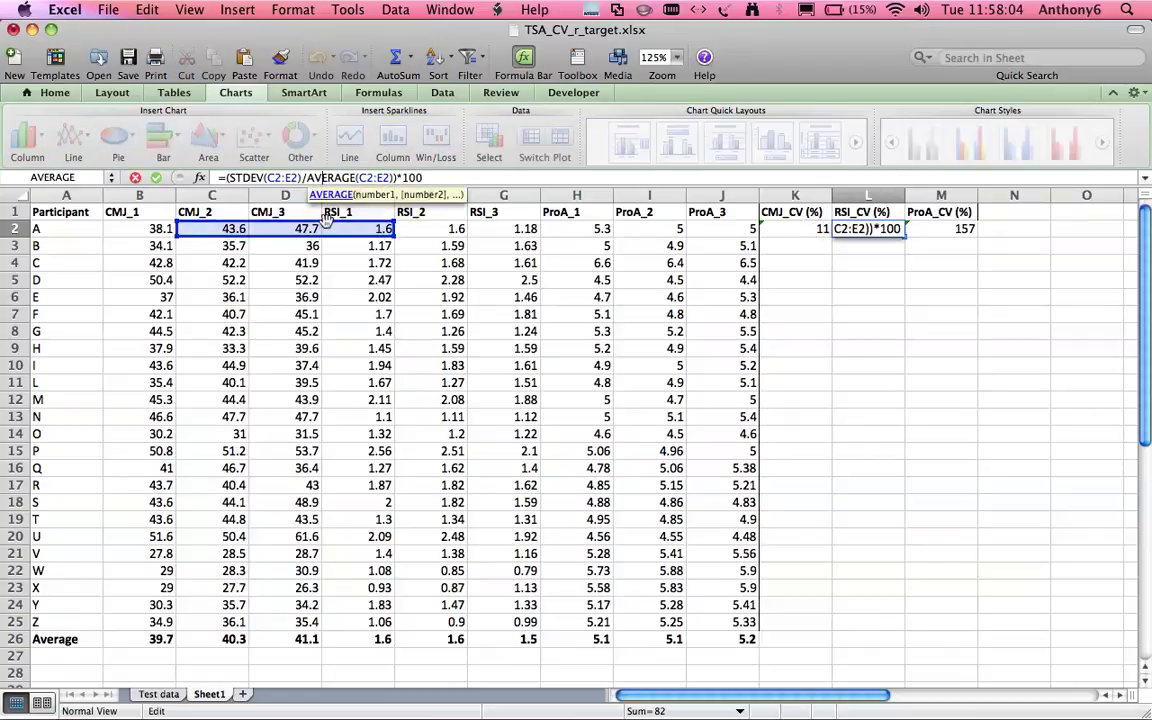
left_click_drag(325, 222, 500, 227)
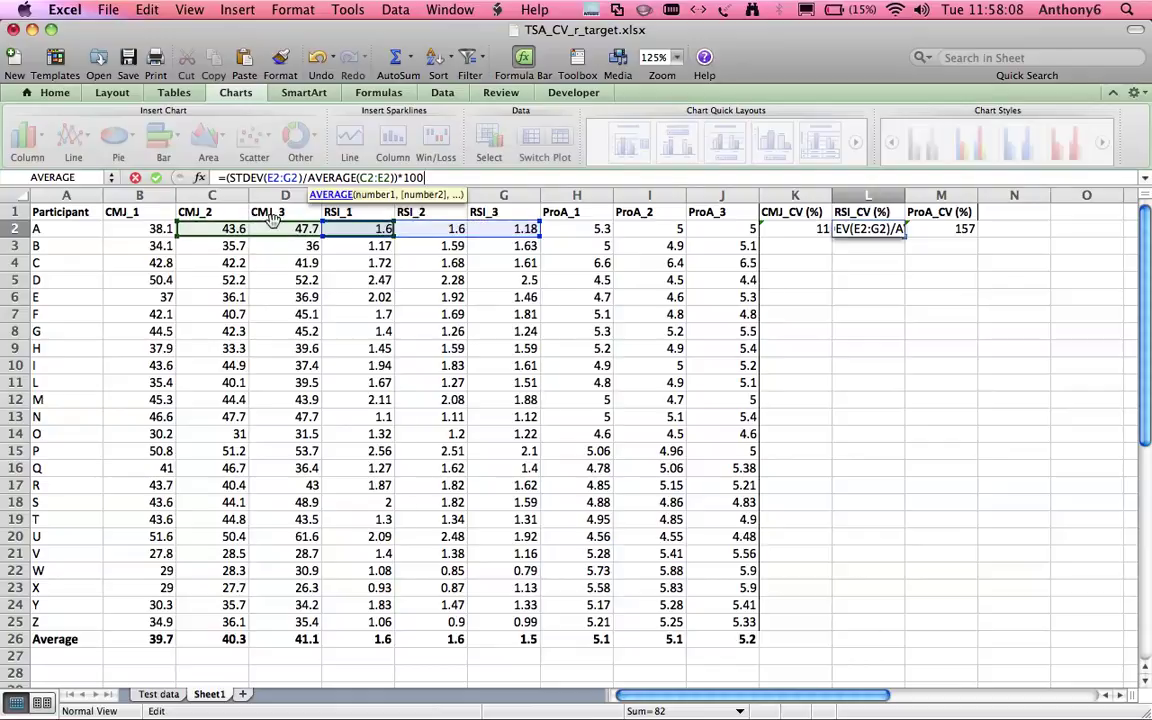
left_click_drag(268, 218, 412, 222)
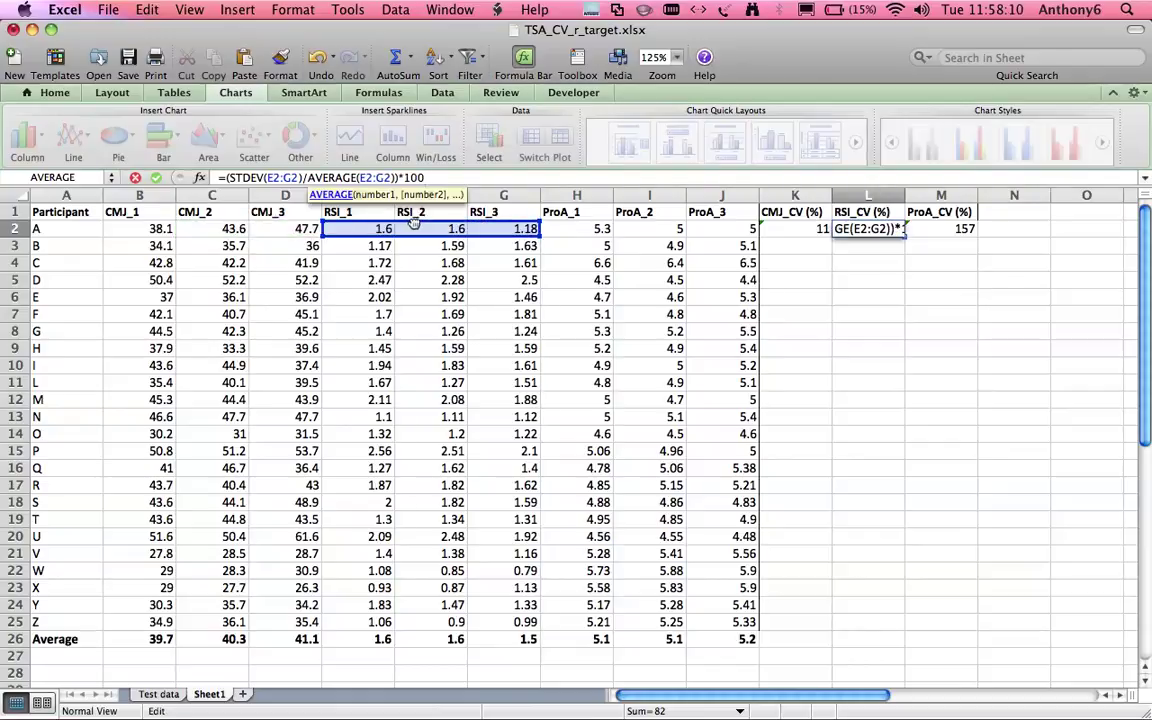
key("Return")
Step: Retarget M2's CV formula ranges to the ProA trials H2:J2
left_click(935, 229)
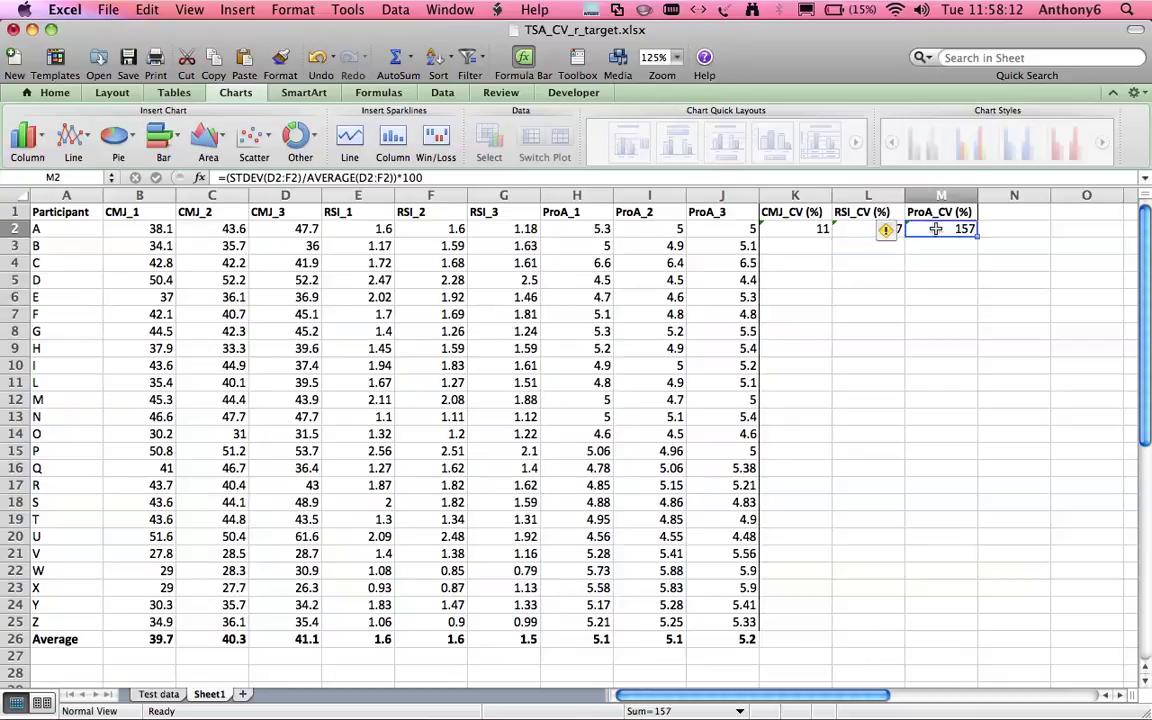
double_click(935, 229)
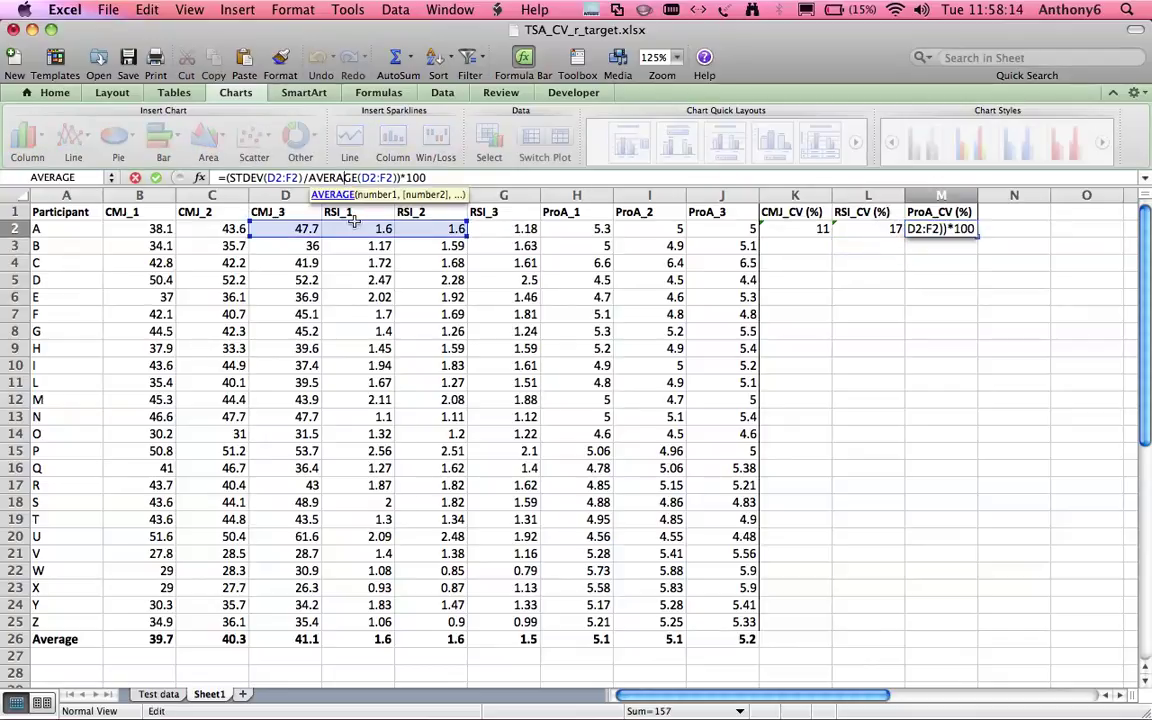
left_click_drag(353, 222, 644, 226)
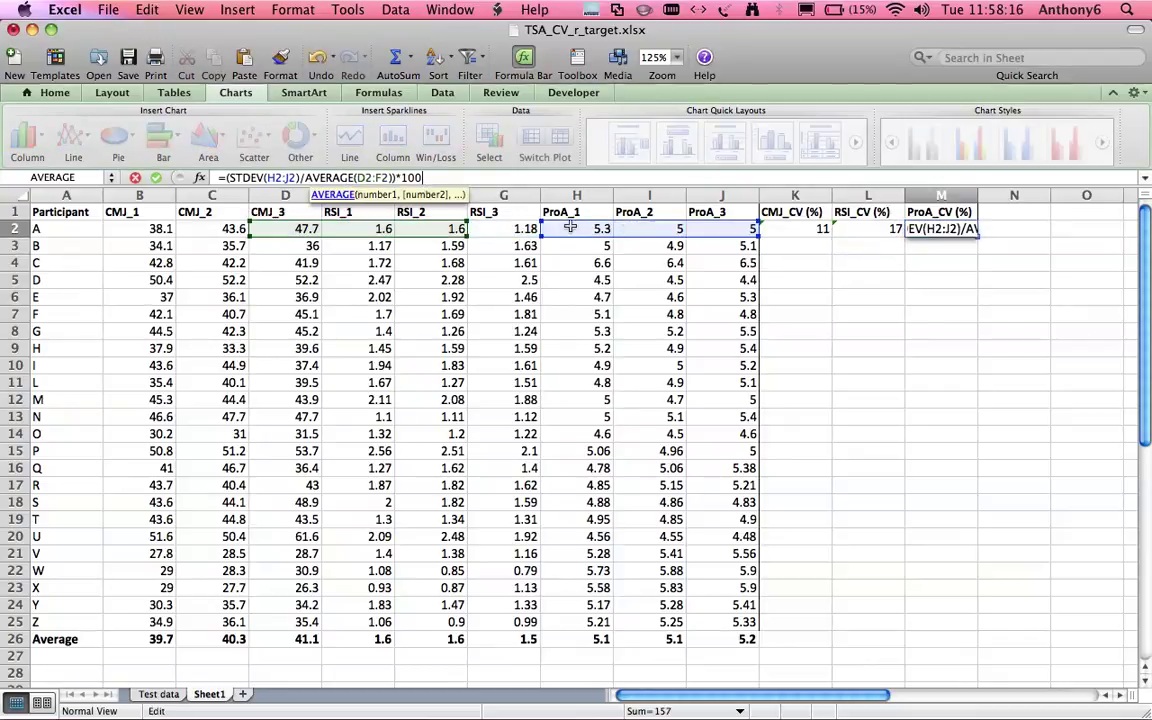
left_click_drag(470, 221, 956, 236)
key("Return")
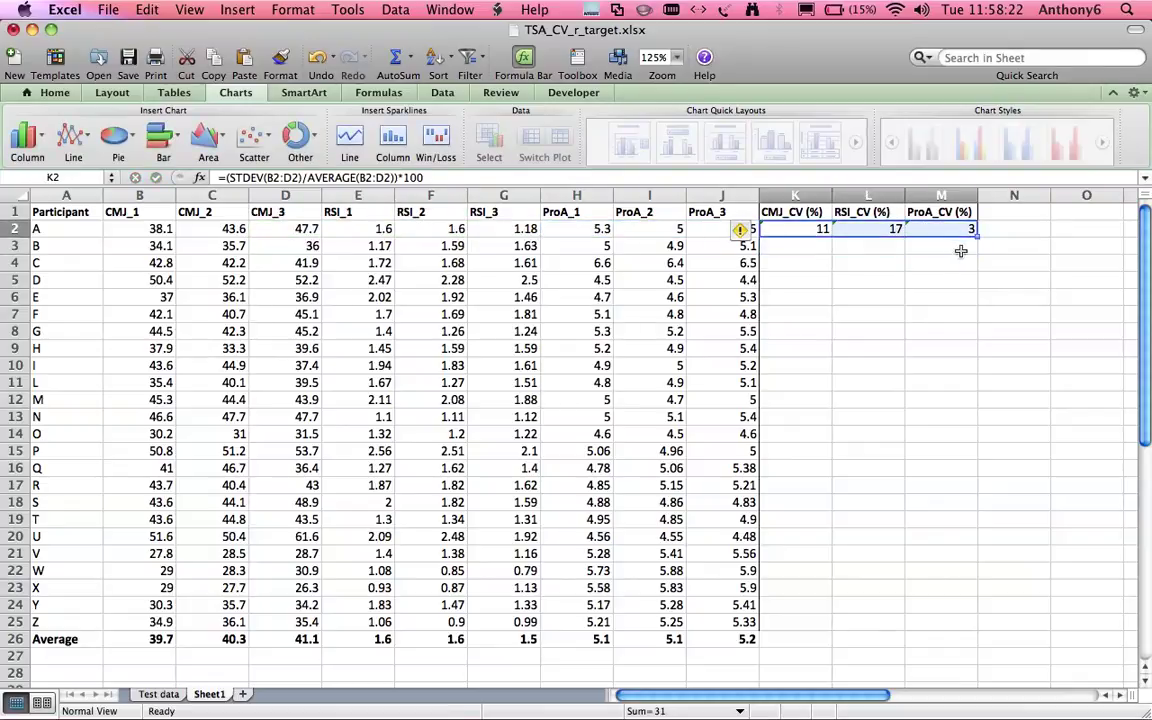
Step: Fill the K2:M2 CV formulas down through row 26, then select J26
double_click(977, 236)
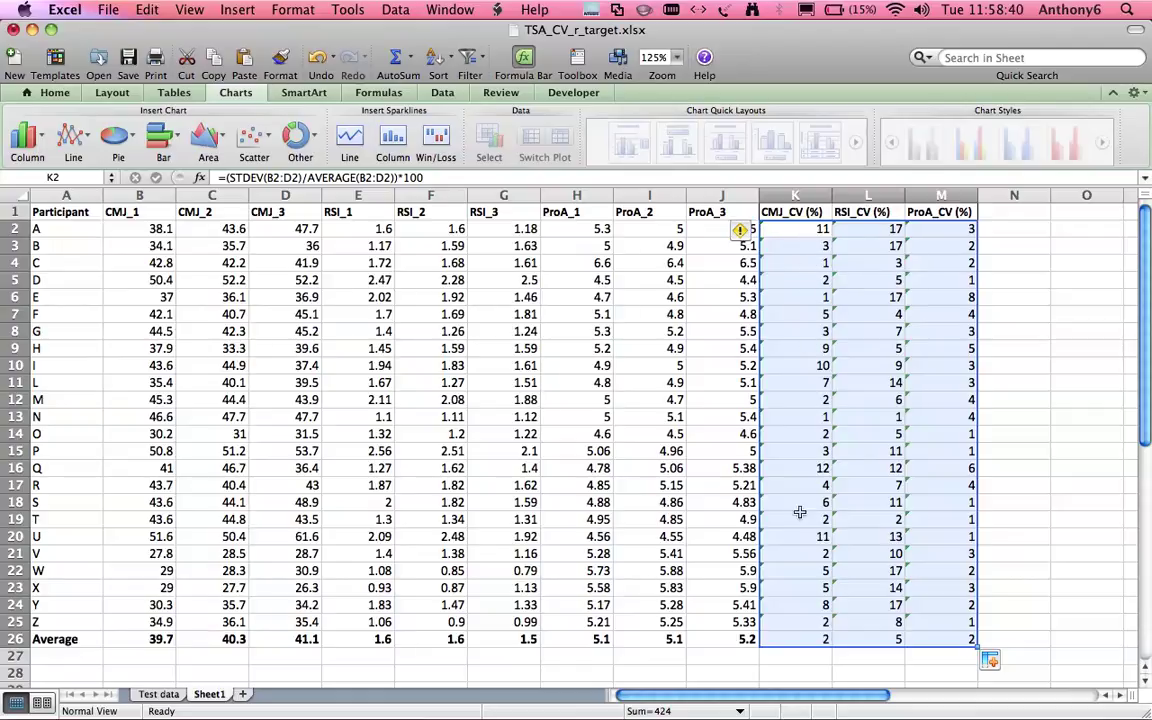
left_click(735, 640)
Step: Copy J26's AVERAGE formula across K26:M26
left_click_drag(759, 646, 966, 641)
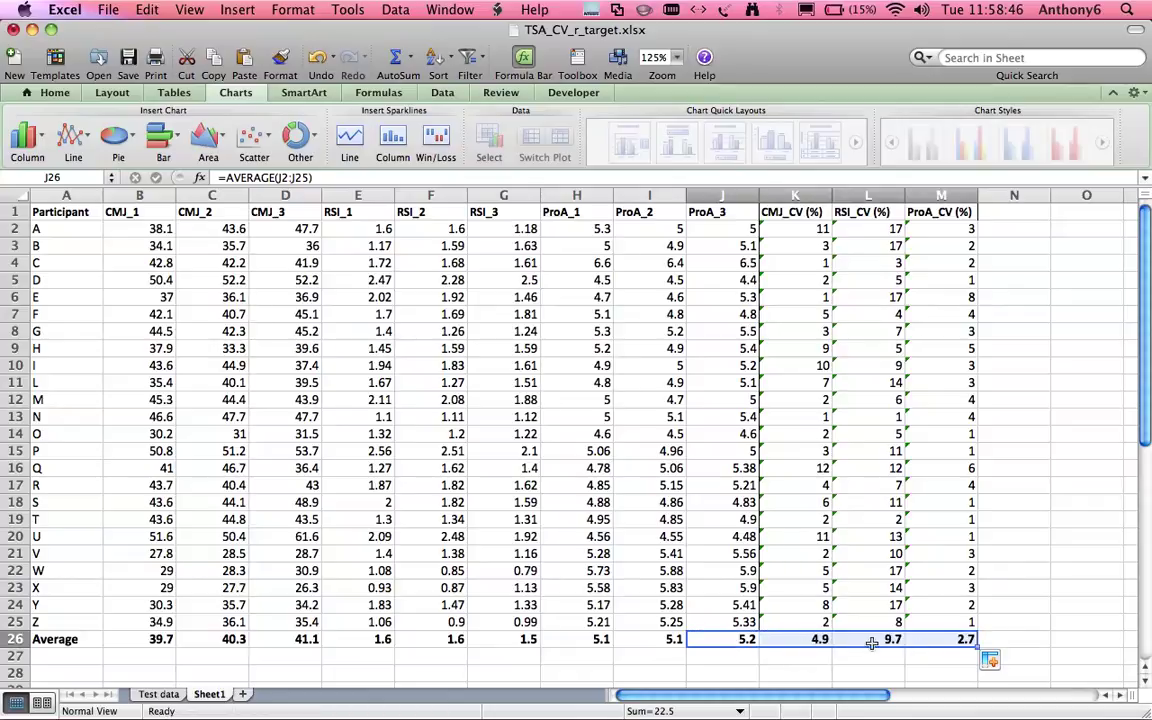